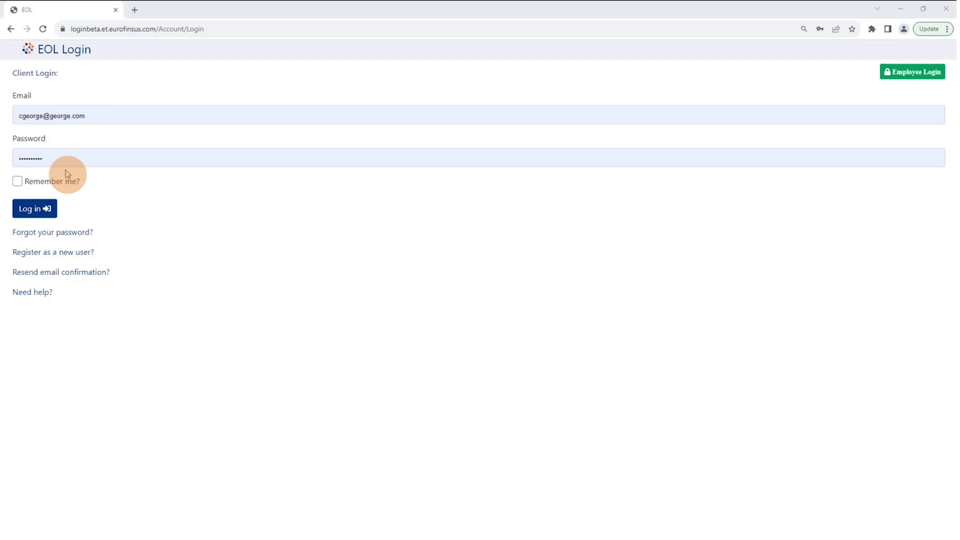
Log in and open the Weekly Sampling eCOC from My COCs
left_click(52, 256)
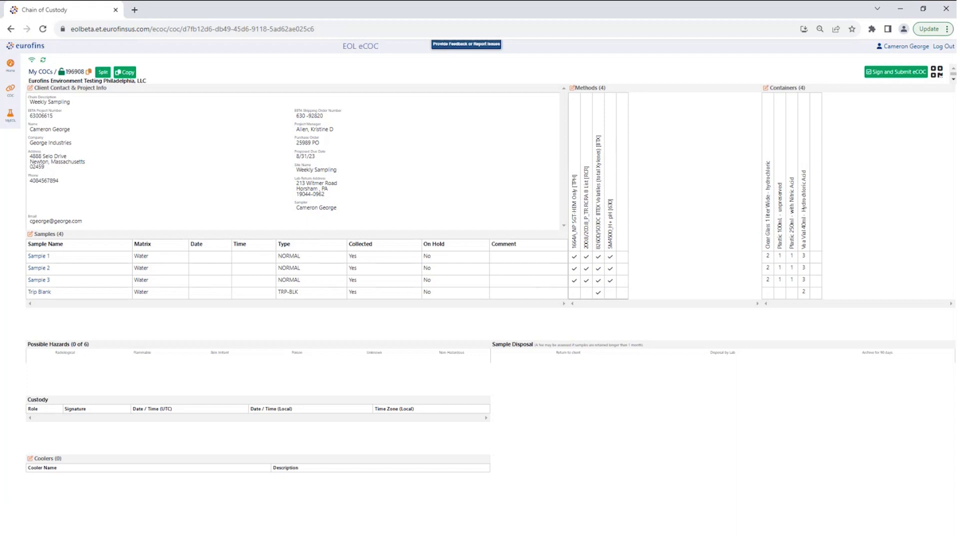
Mark Sample 1 collected now and record a field pH of 5.6
left_click(39, 257)
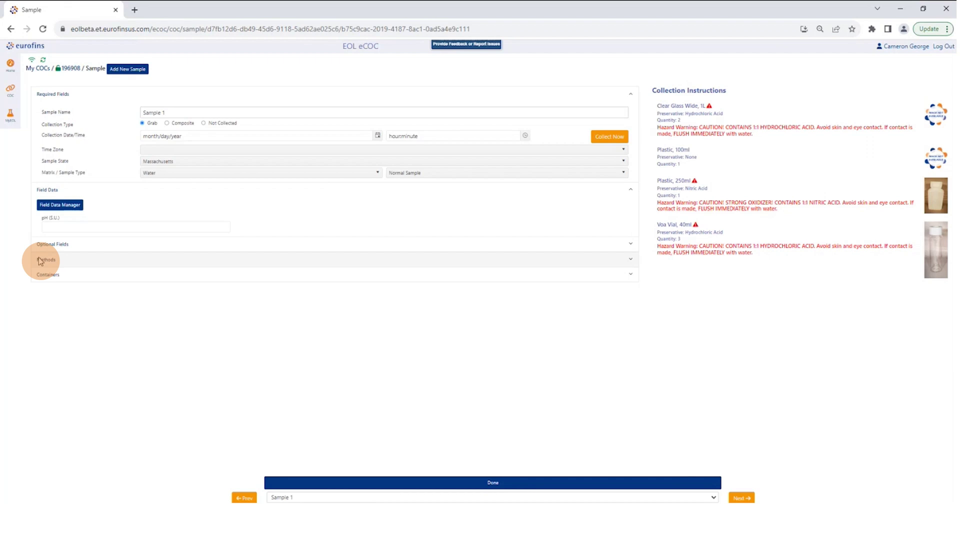
left_click(178, 111)
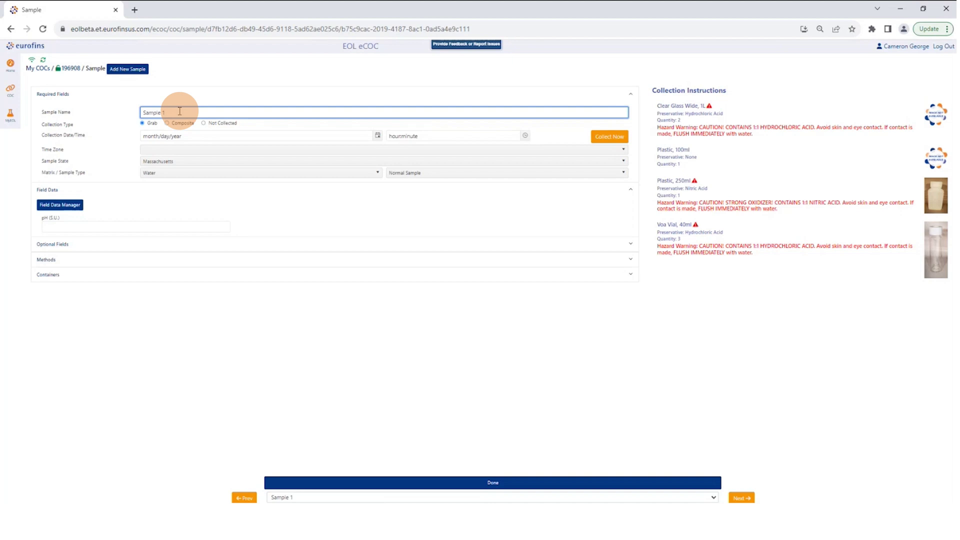
left_click(605, 139)
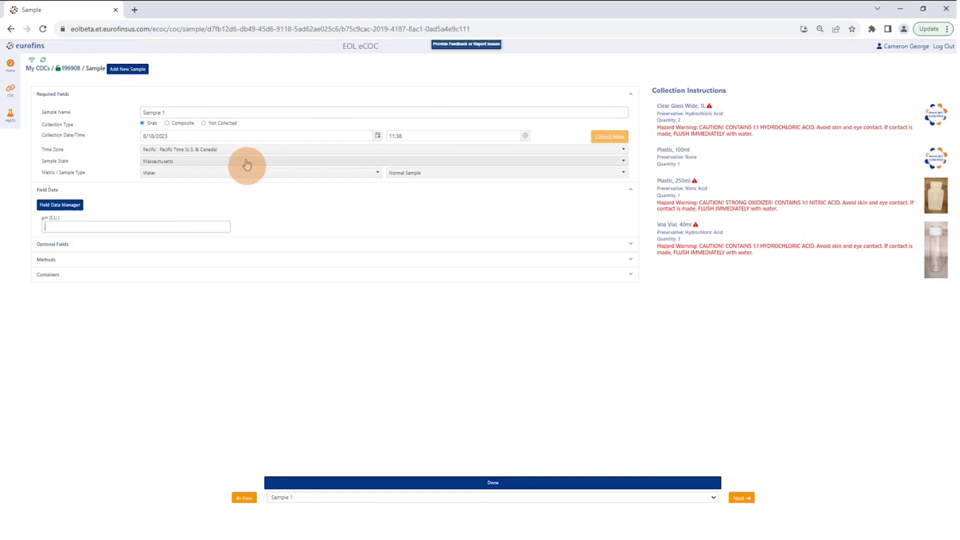
left_click(139, 226)
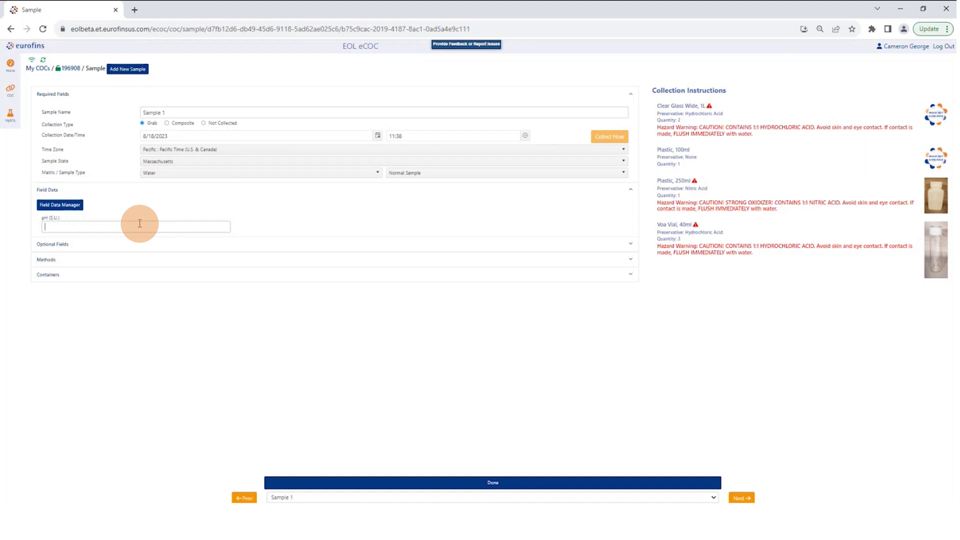
type("5.6")
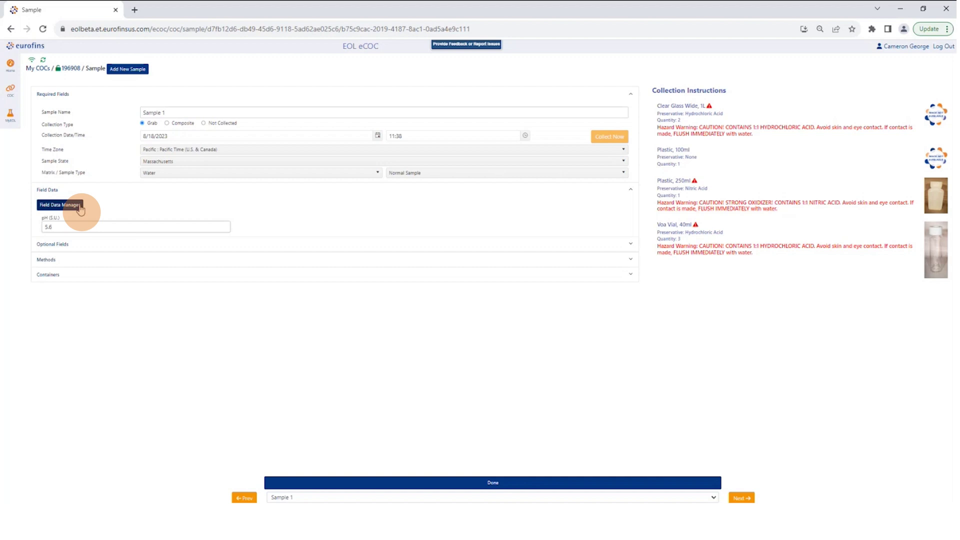
Review Sample 1's optional fields, assigned methods and containers, then collapse them
left_click(632, 246)
left_click(632, 246)
left_click(633, 246)
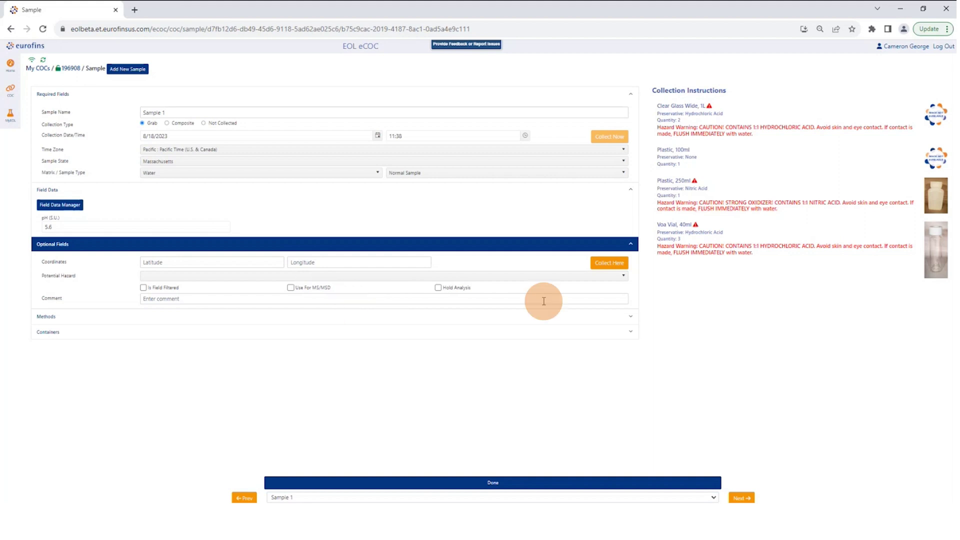
left_click(630, 243)
left_click(628, 262)
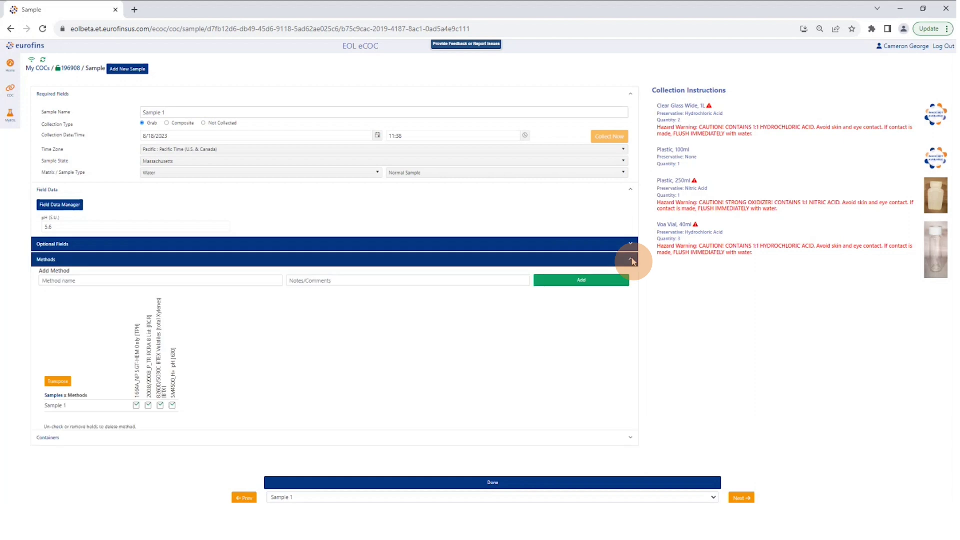
left_click(631, 261)
left_click(631, 274)
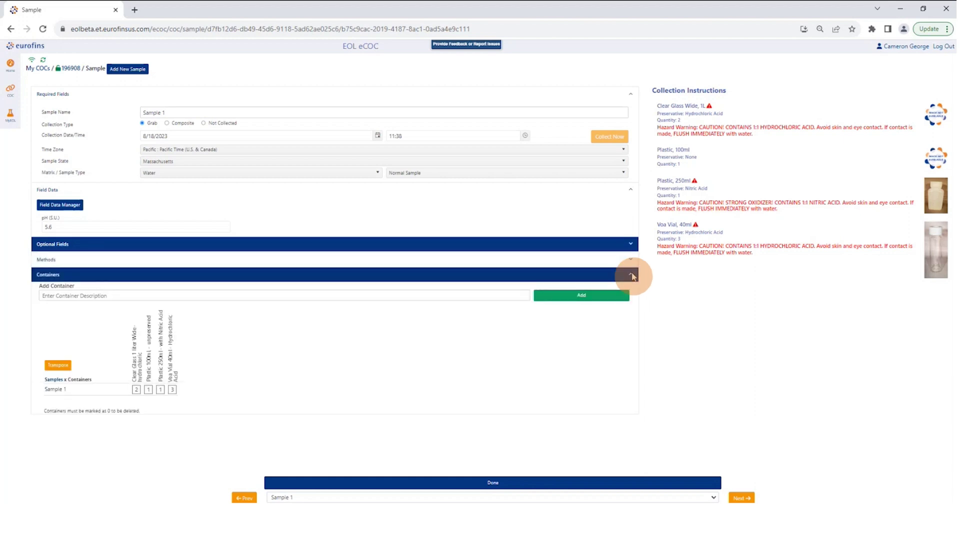
left_click(631, 276)
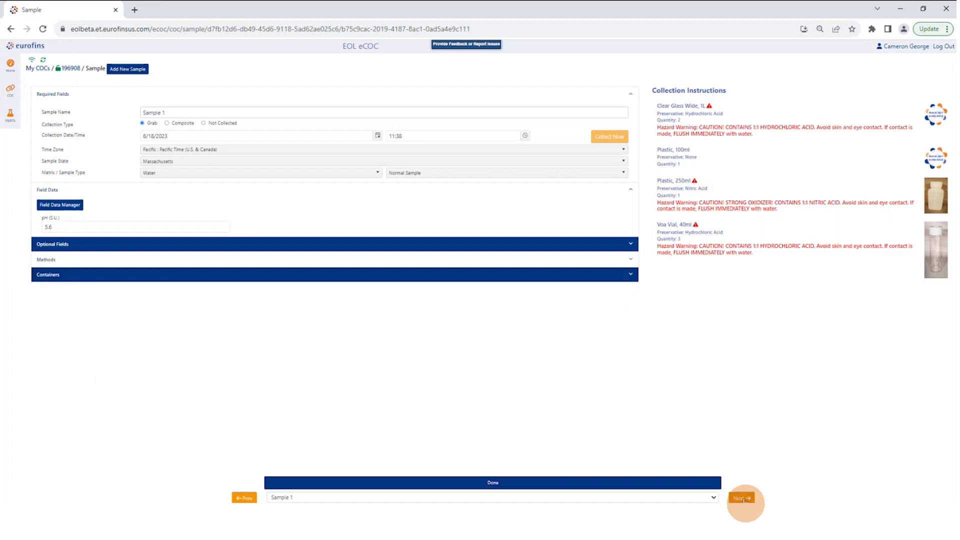
Collect Sample 2 now with a pH of 5.6
left_click(742, 498)
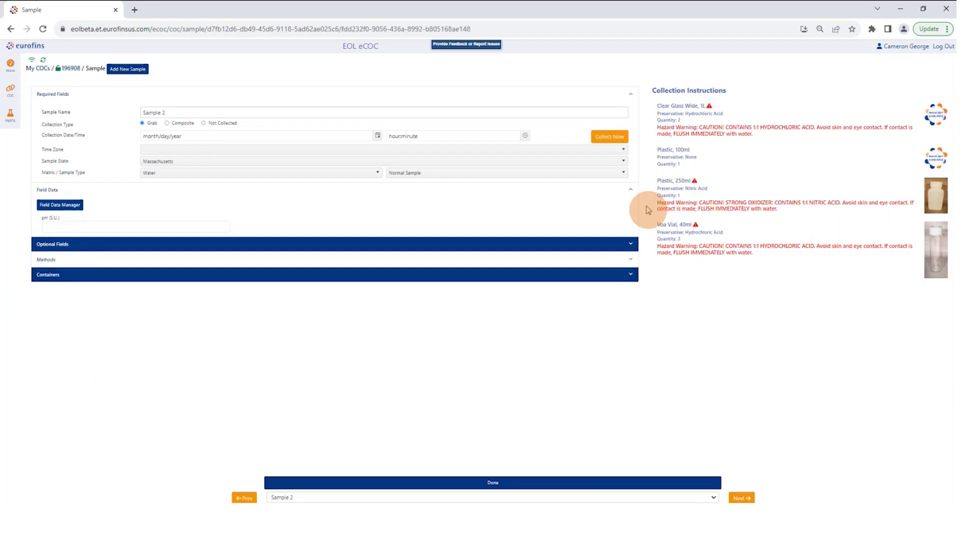
left_click(617, 140)
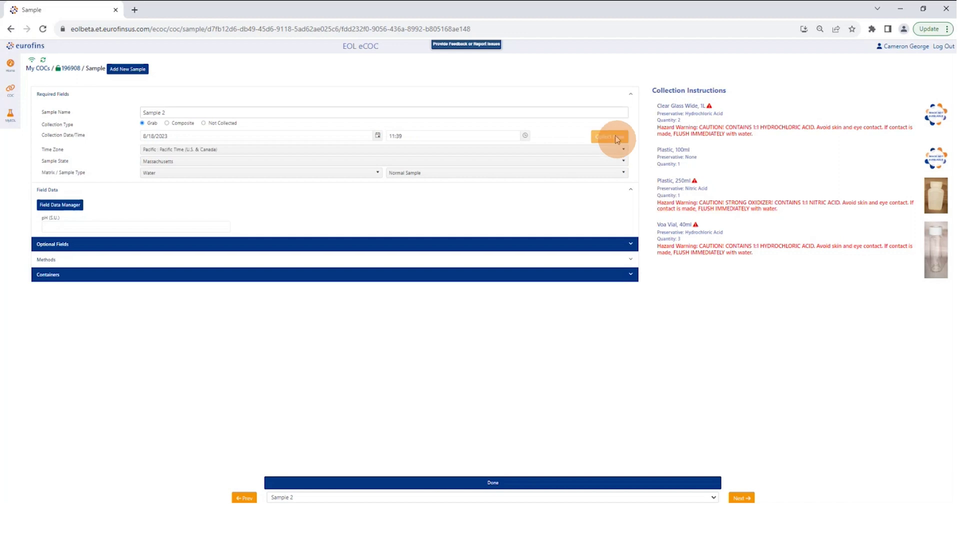
left_click(106, 225)
type("5.6")
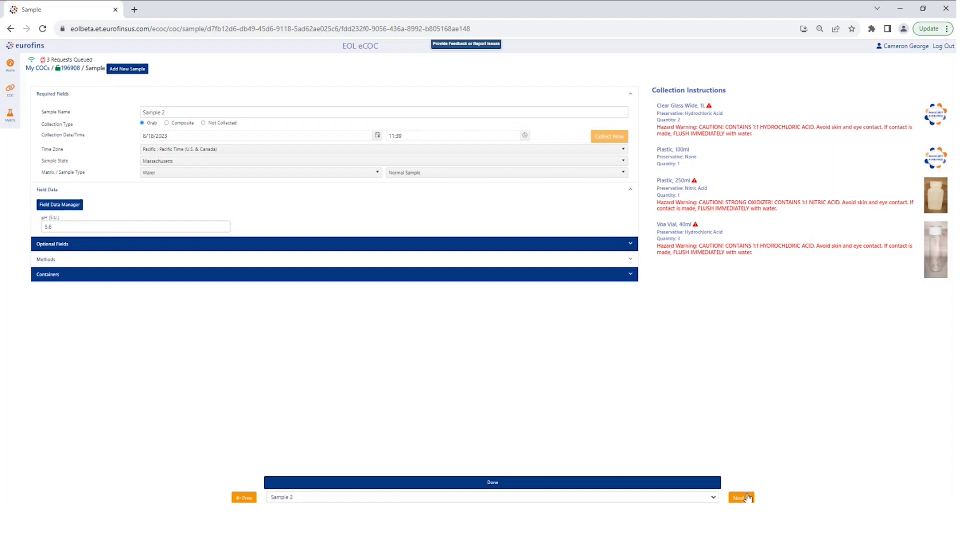
Collect Sample 3 now with a pH of 6.5
left_click(741, 497)
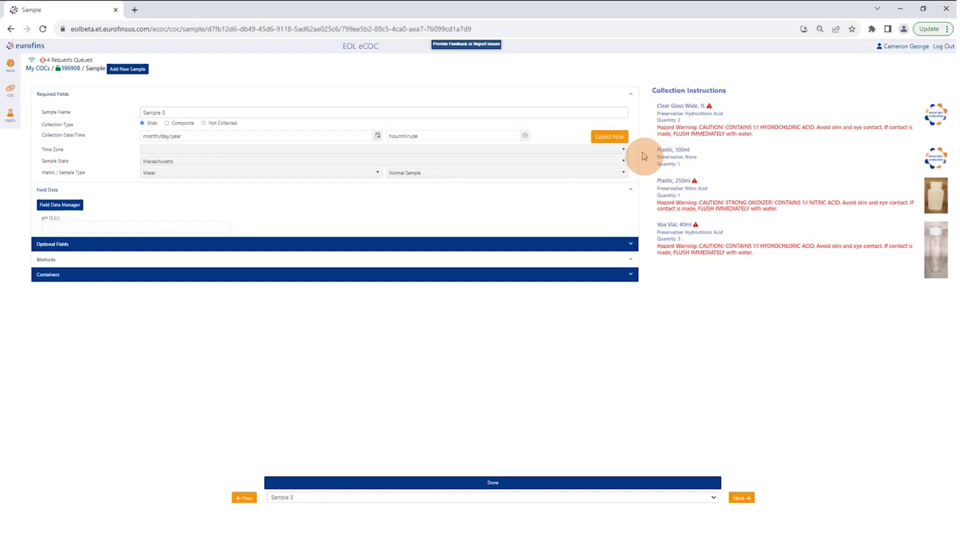
left_click(610, 138)
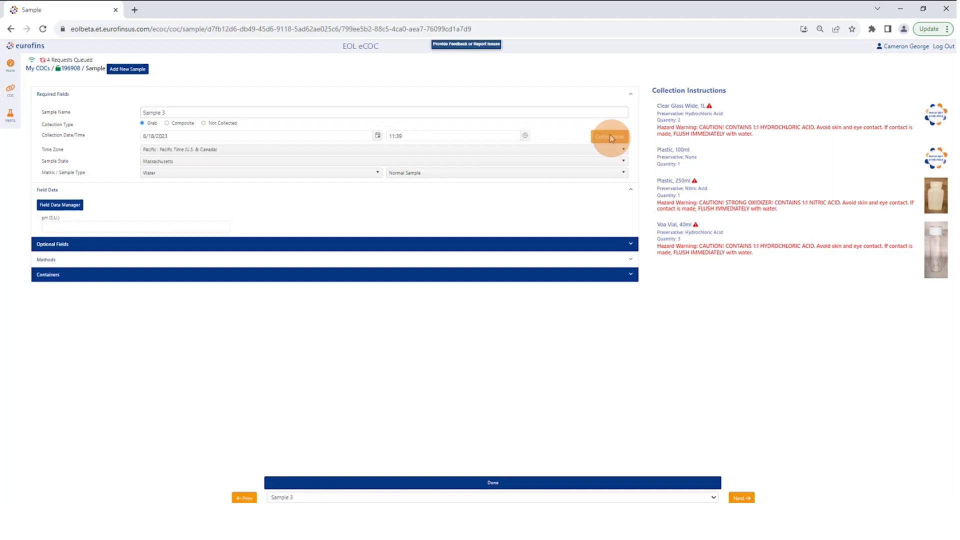
left_click(103, 227)
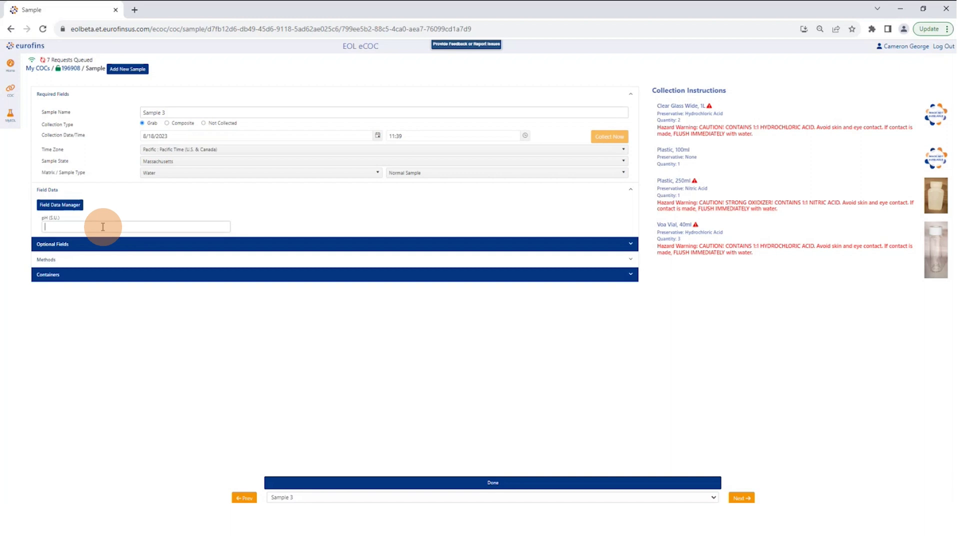
type("6.5")
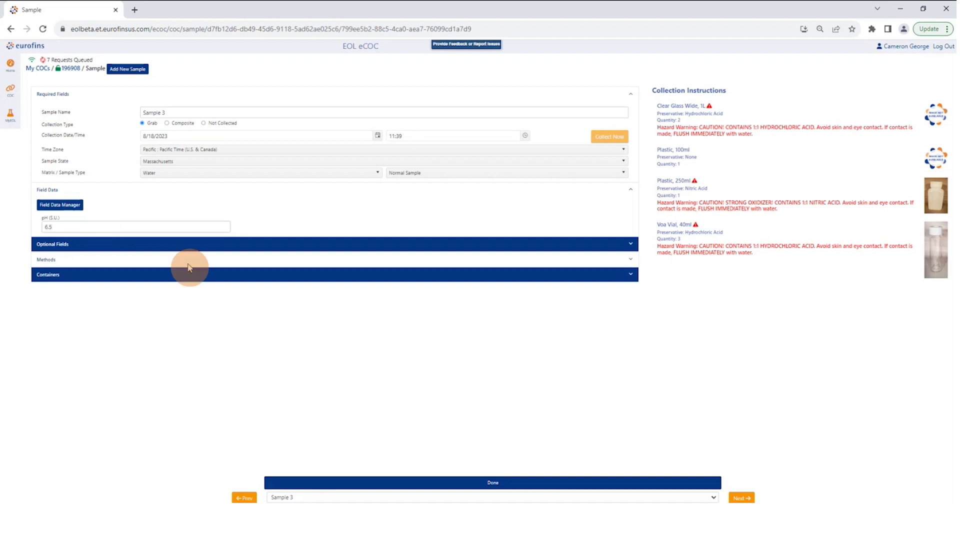
Collect the Trip Blank now and return to the chain of custody
left_click(746, 498)
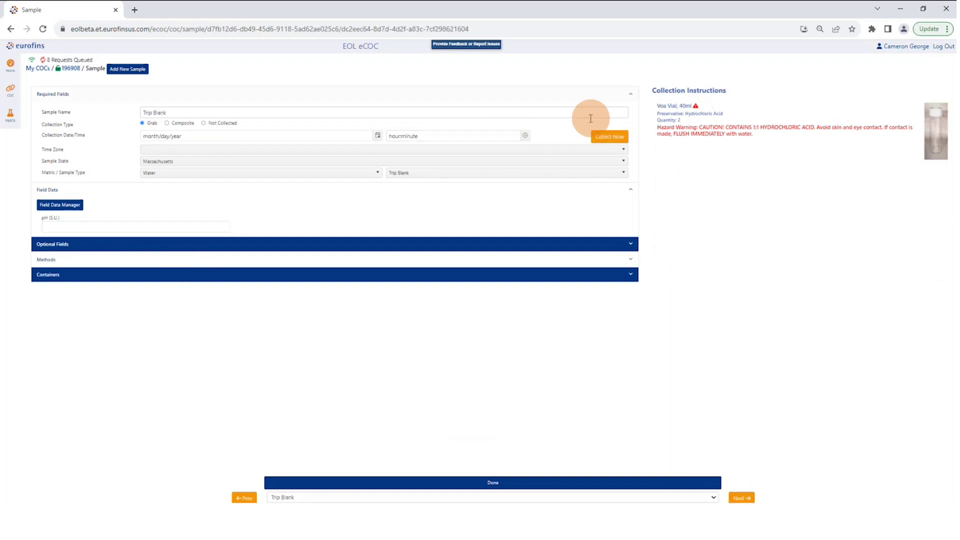
left_click(610, 140)
left_click(507, 484)
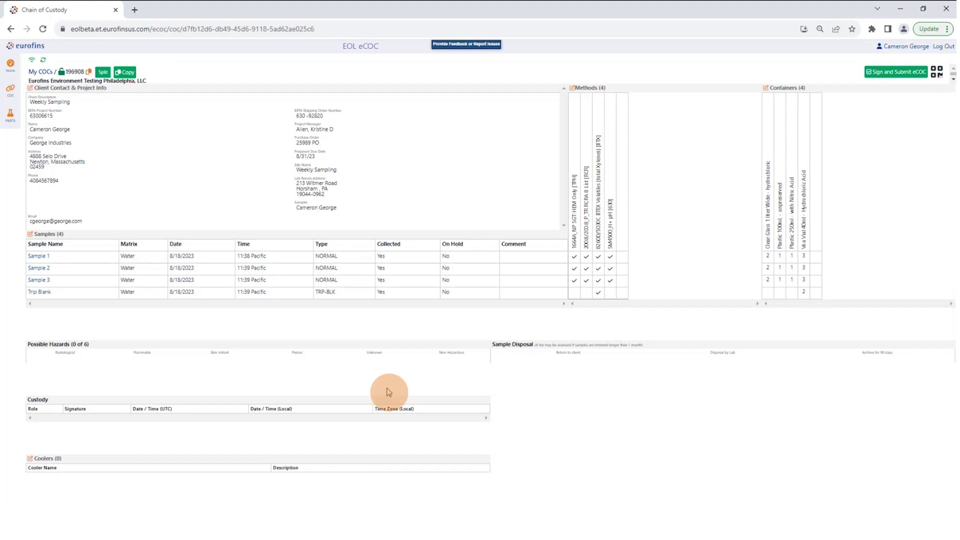
Add a new cooler described 'Large, blue' with barcode 'Alpha 1' and save it
left_click(55, 463)
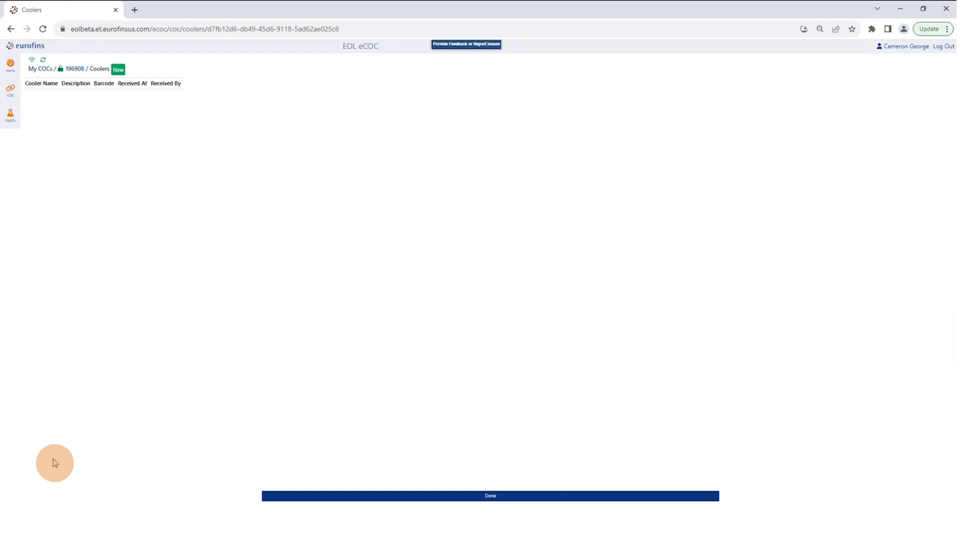
left_click(118, 70)
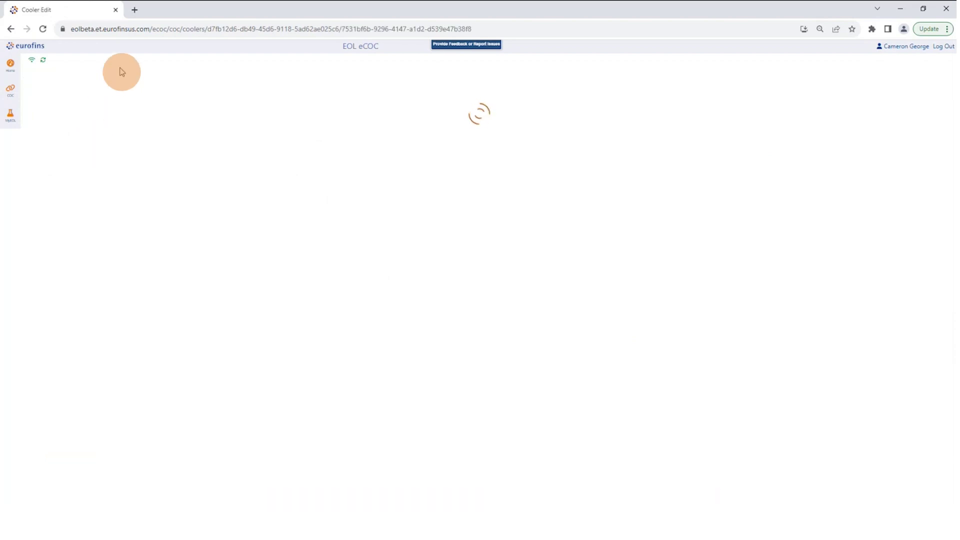
left_click(73, 91)
type("Large, blue")
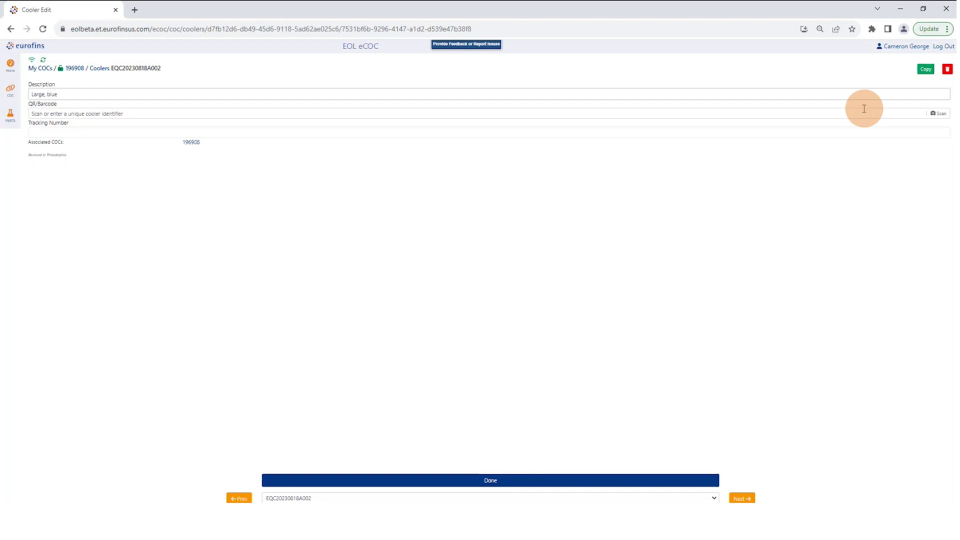
left_click(126, 114)
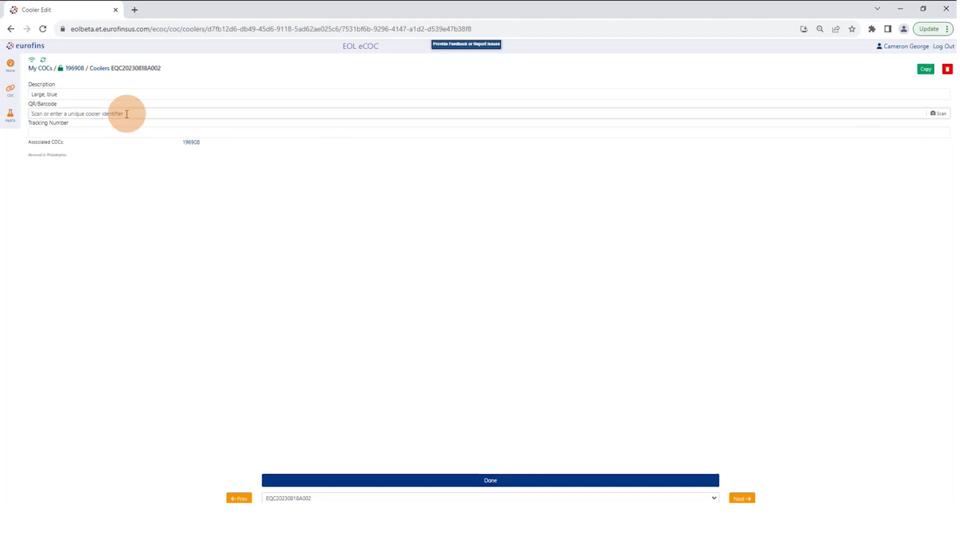
type("lpha 1")
left_click(97, 131)
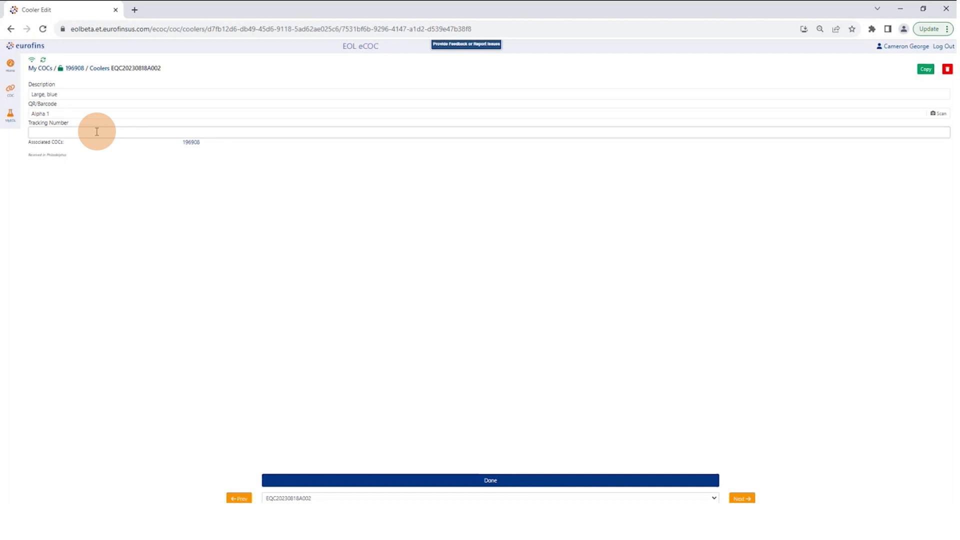
left_click(490, 480)
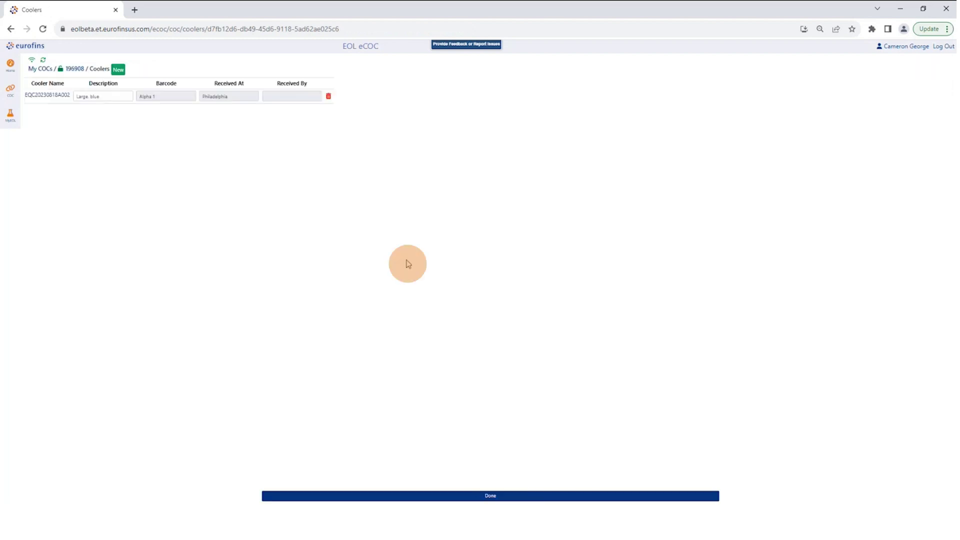
Return to the chain of custody summary showing cooler EQC20230818A002
left_click(414, 494)
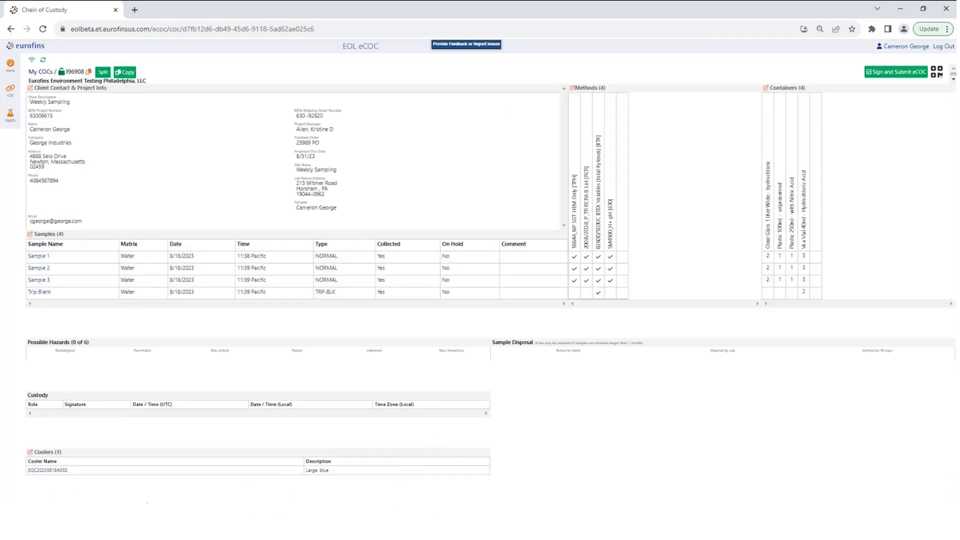
left_click(51, 472)
Sign and submit the eCOC, confirming in the Please Confirm dialog
left_click(877, 76)
left_click(472, 308)
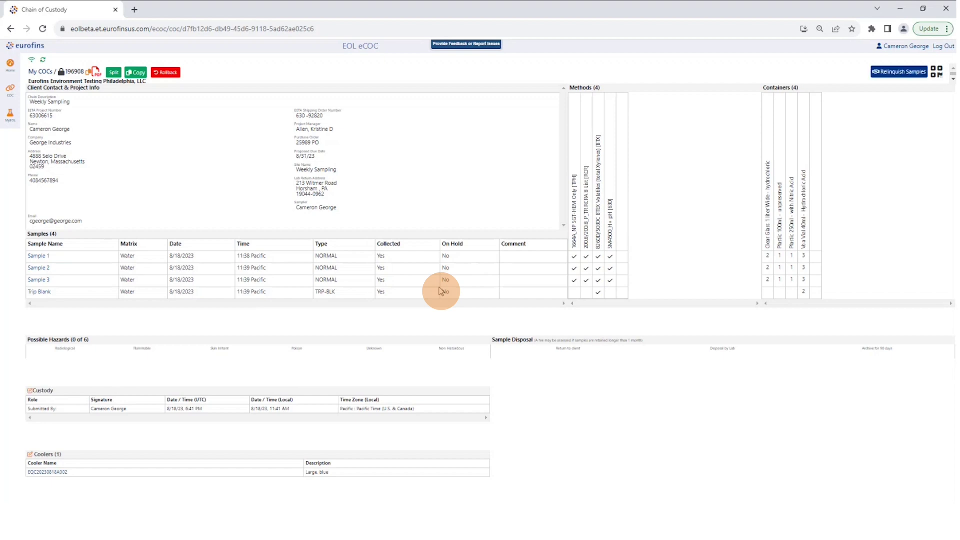
Relinquish the samples and dismiss the custody QR code
left_click(900, 72)
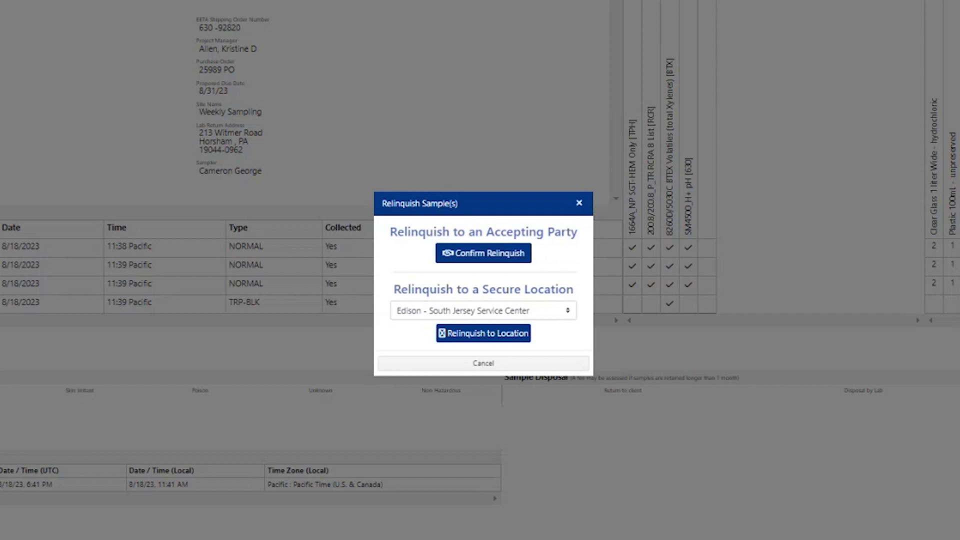
left_click(486, 257)
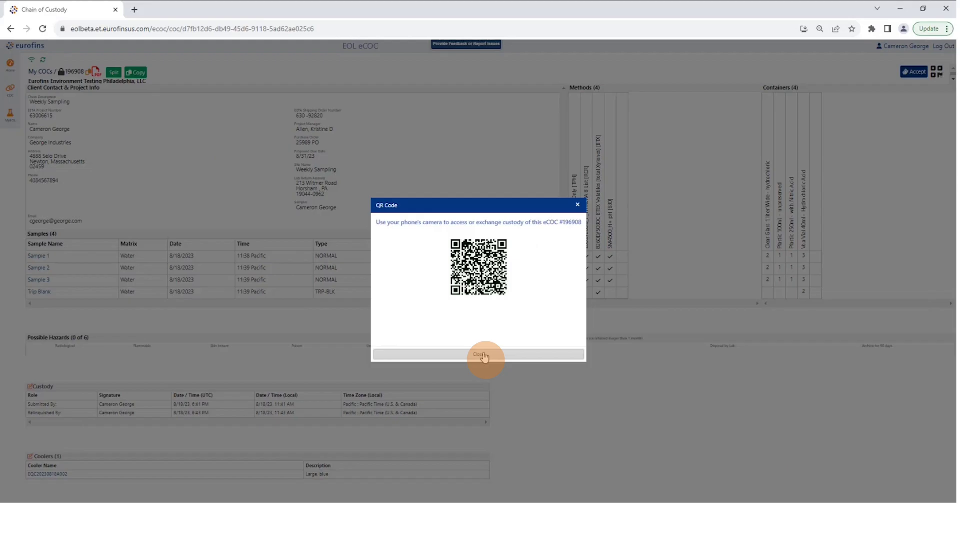
left_click(497, 399)
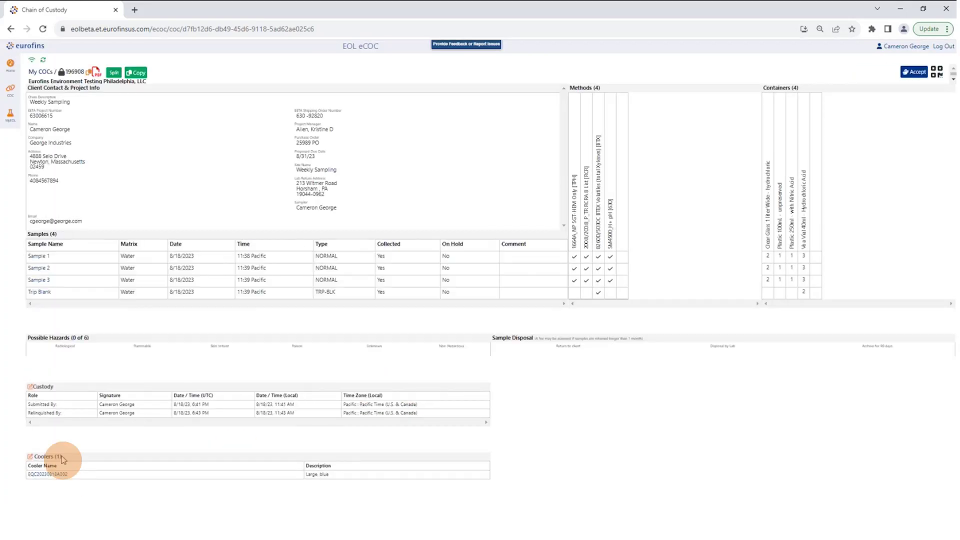